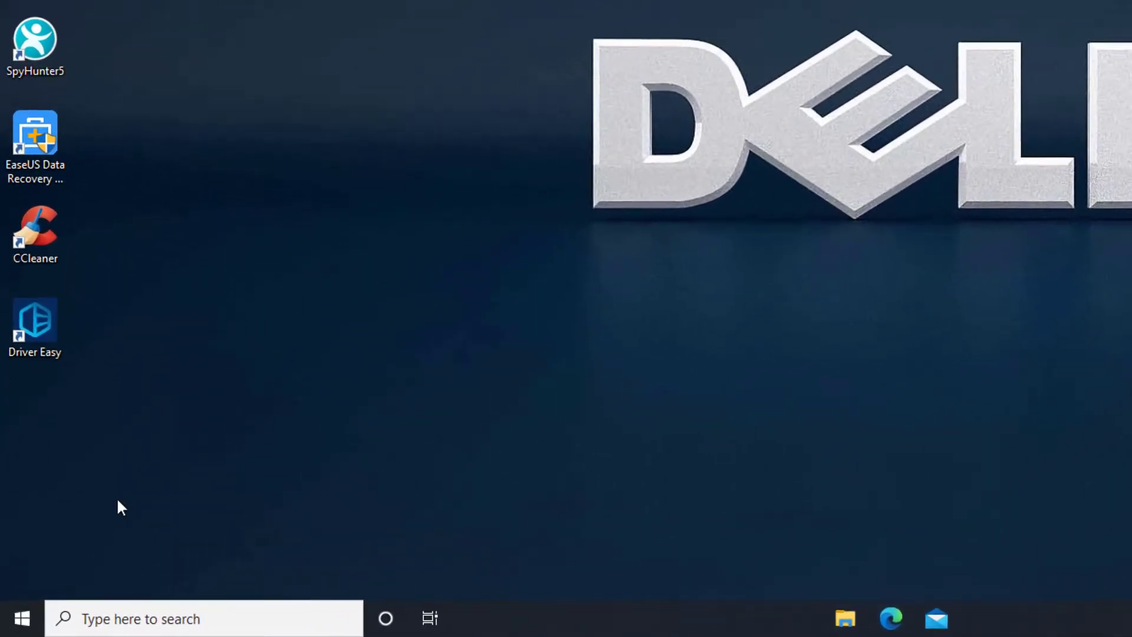
- Restart Windows using the Power options in the Start menu
left_click(14, 626)
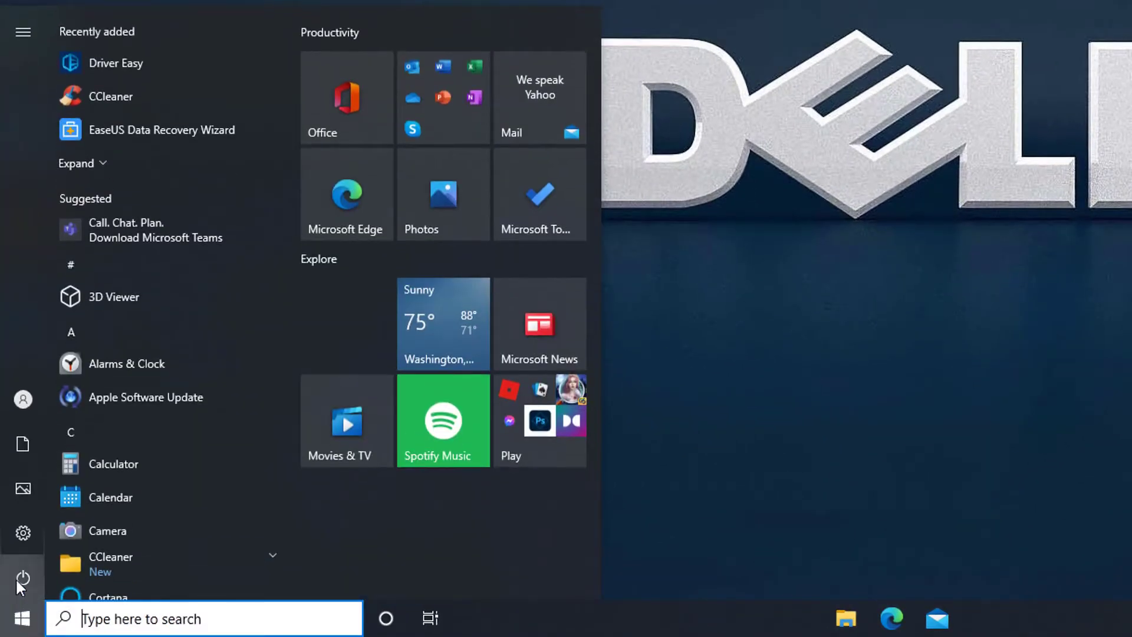
left_click(17, 581)
mouse_move(57, 532)
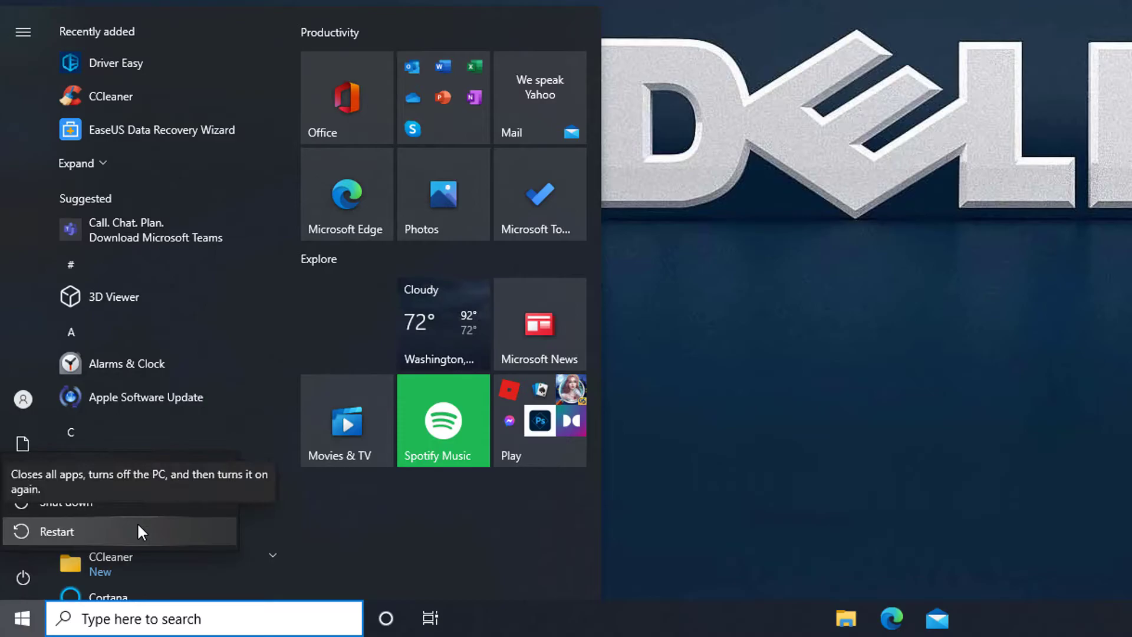
left_click(137, 531)
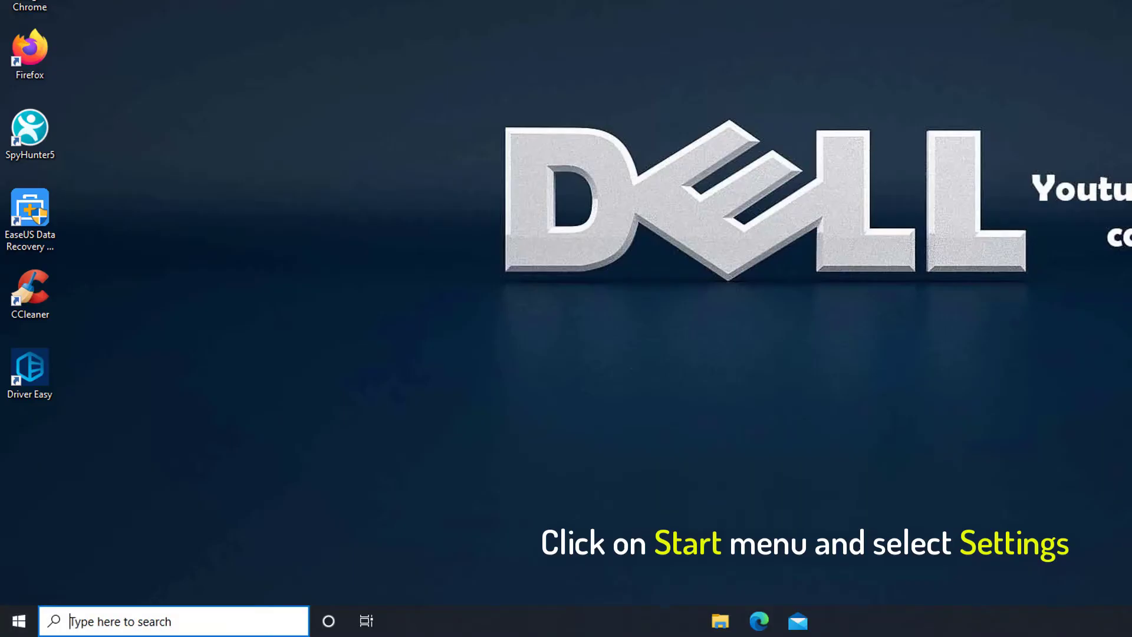
- Open the Ease of Access section of Windows Settings from the Start menu
left_click(18, 621)
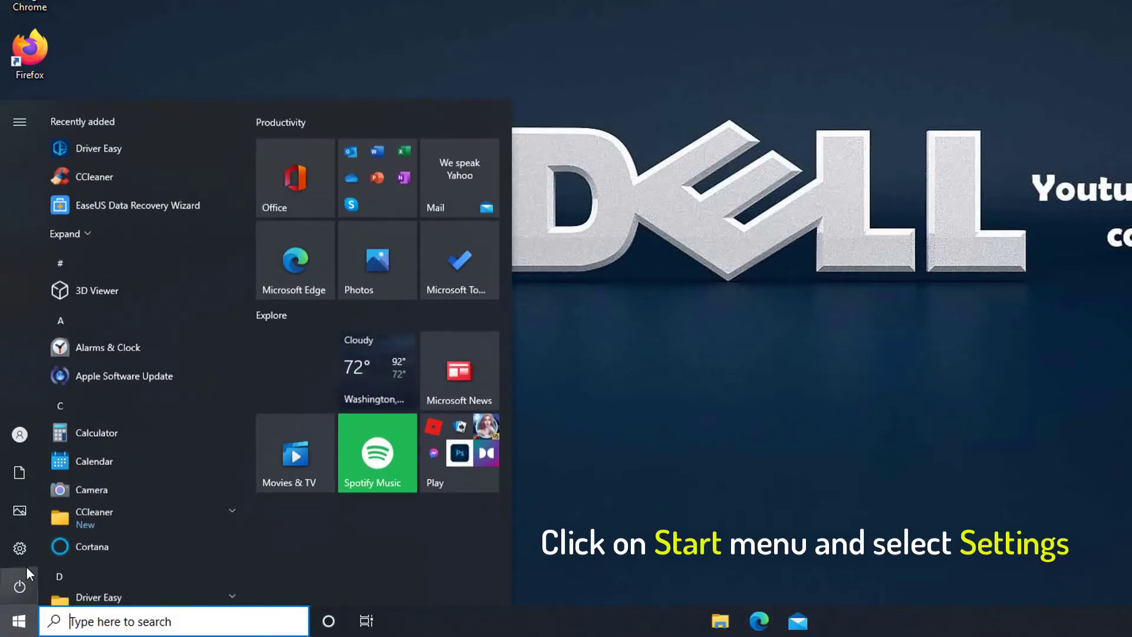
left_click(120, 542)
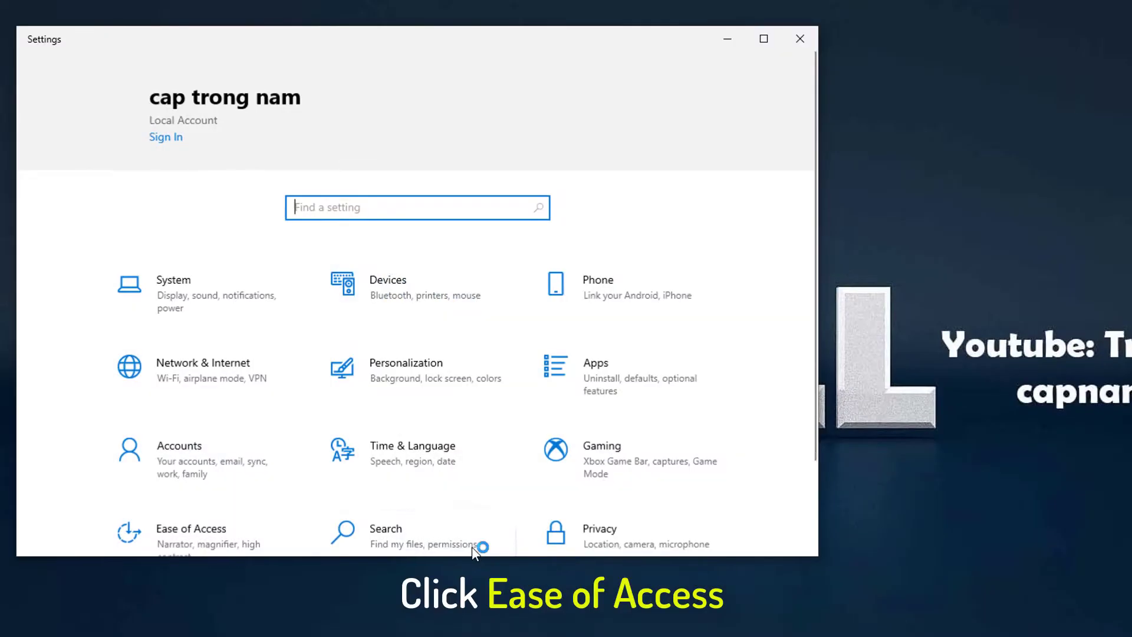
scroll(424, 504, "down", 2)
left_click(263, 425)
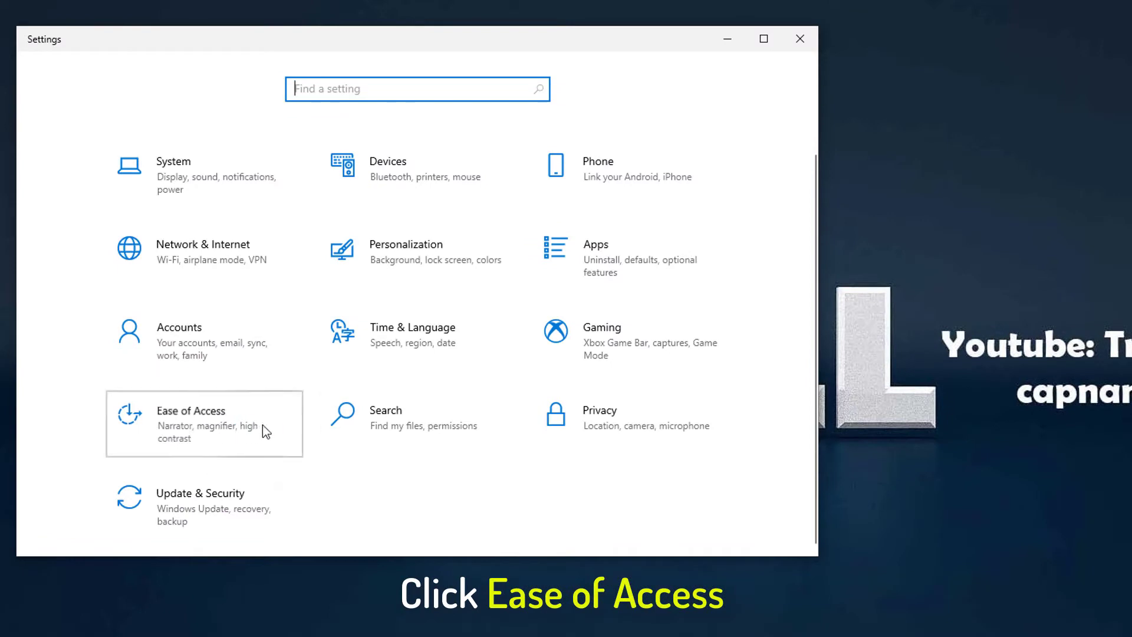
scroll(200, 420, "down", 3)
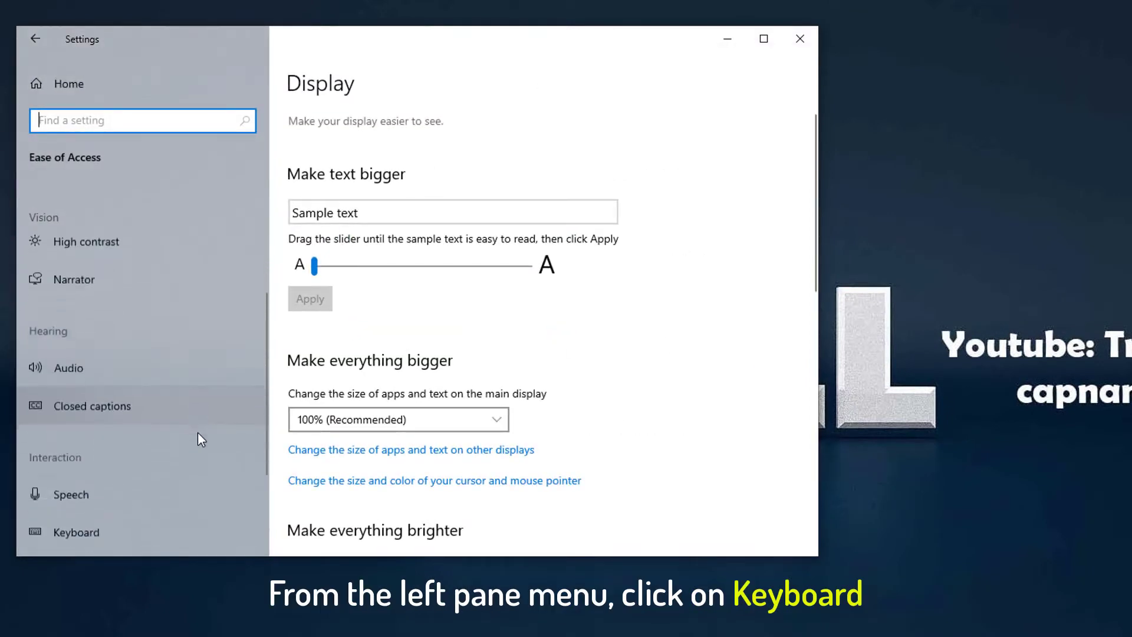
scroll(196, 438, "down", 1)
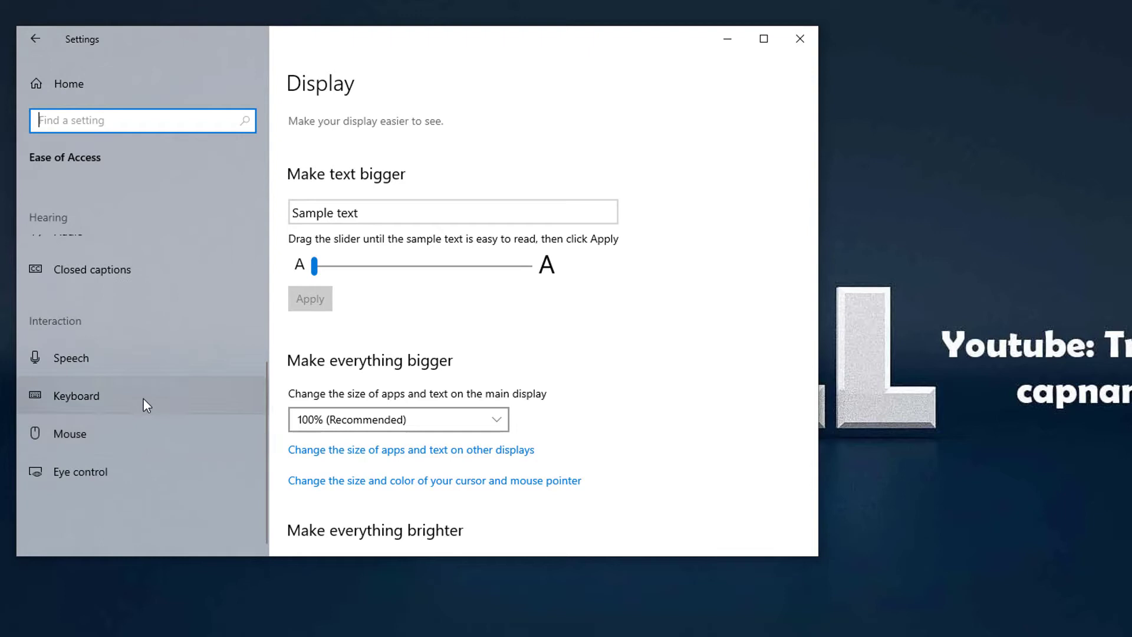
- Switch Use Filter Keys to Off on the Ease of Access Keyboard page
left_click(144, 398)
scroll(582, 361, "down", 2)
scroll(581, 358, "down", 5)
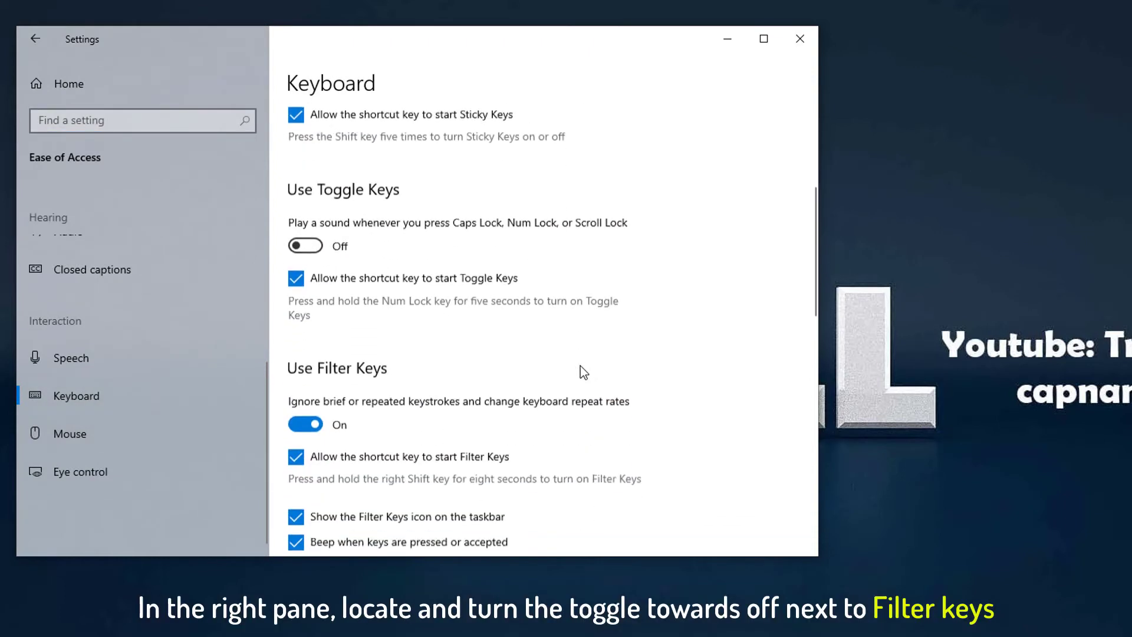
scroll(580, 365, "down", 2)
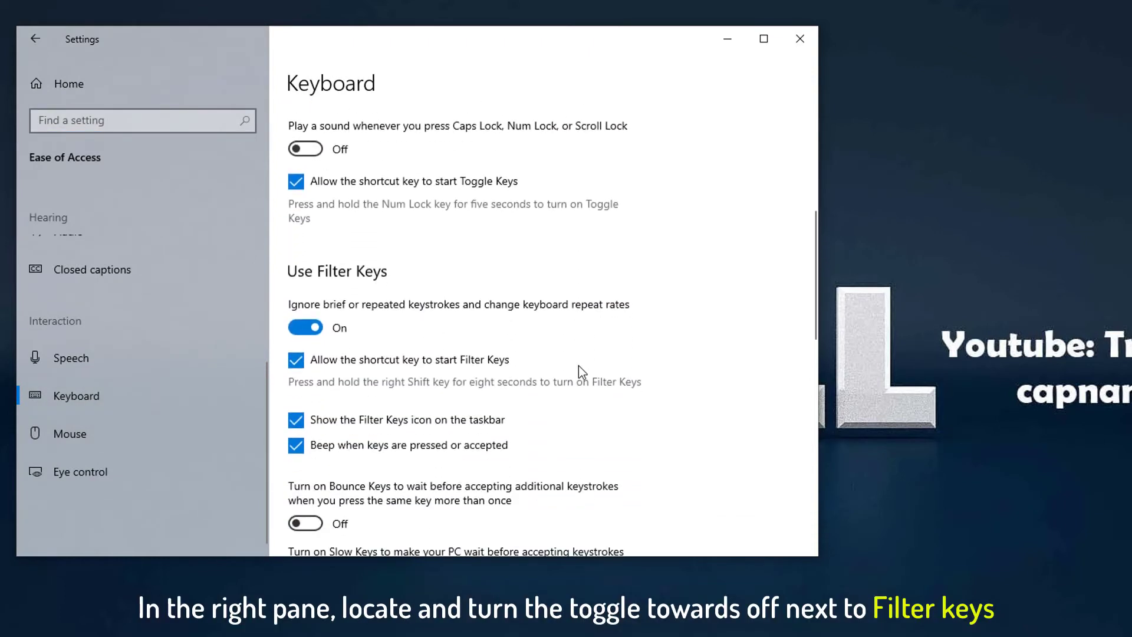
left_click(306, 329)
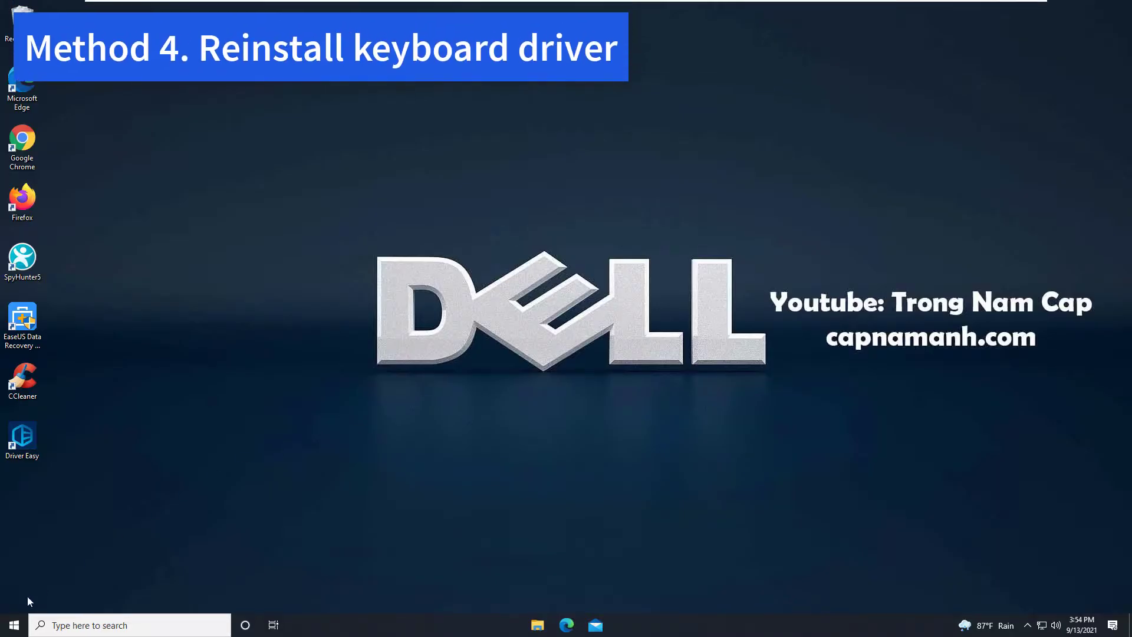
- Launch Device Manager and select Standard PS/2 Keyboard under the expanded Keyboards category
right_click(13, 626)
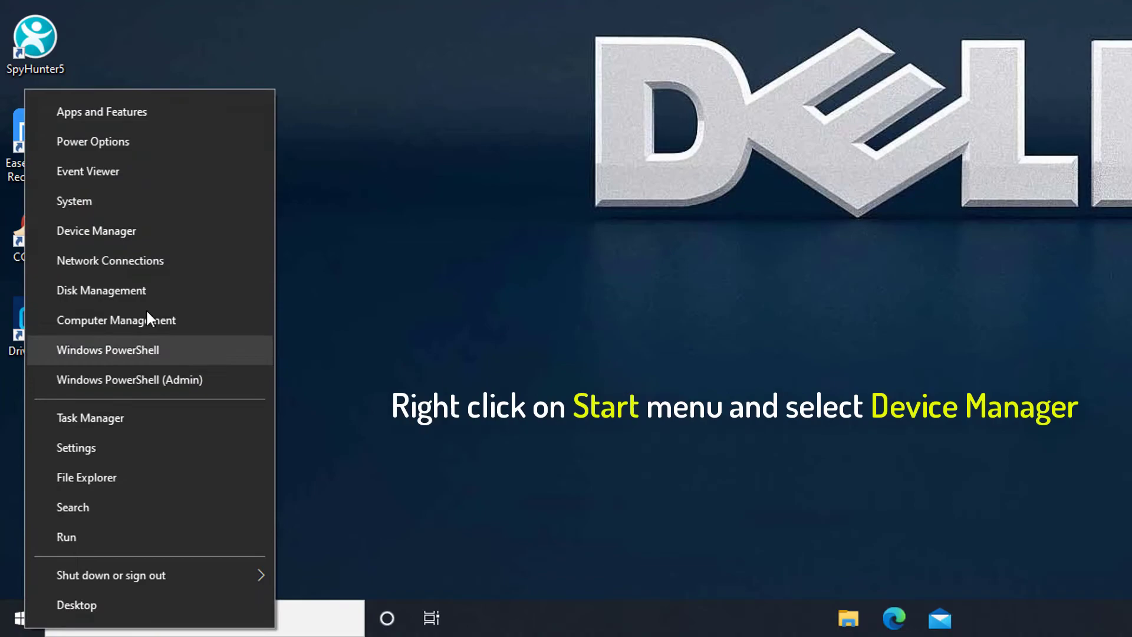
left_click(149, 226)
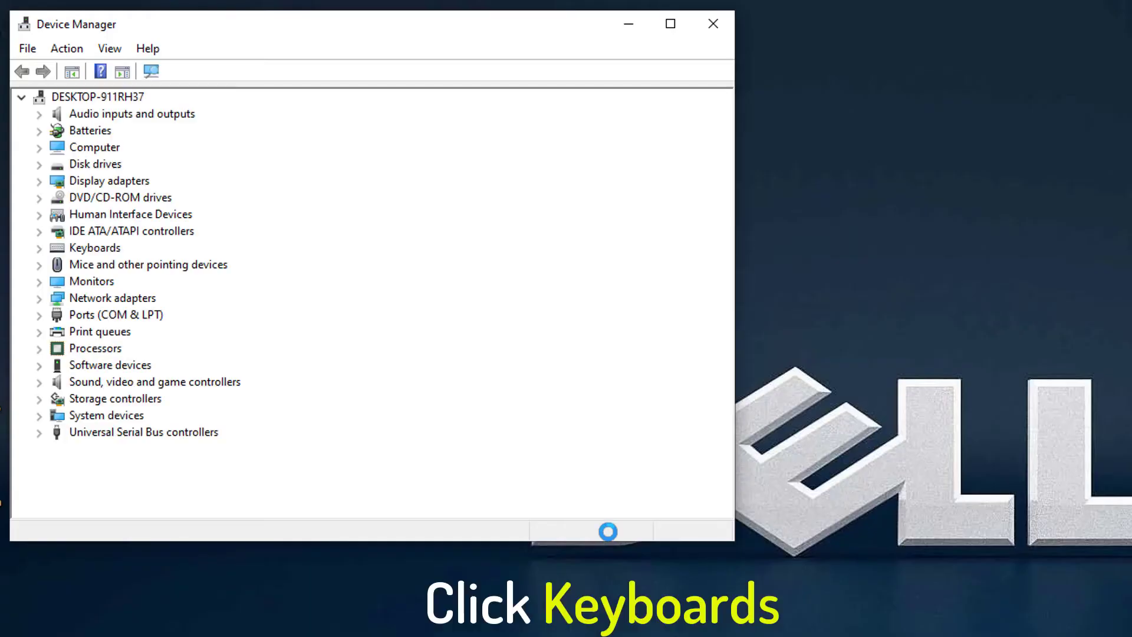
double_click(107, 252)
left_click(177, 265)
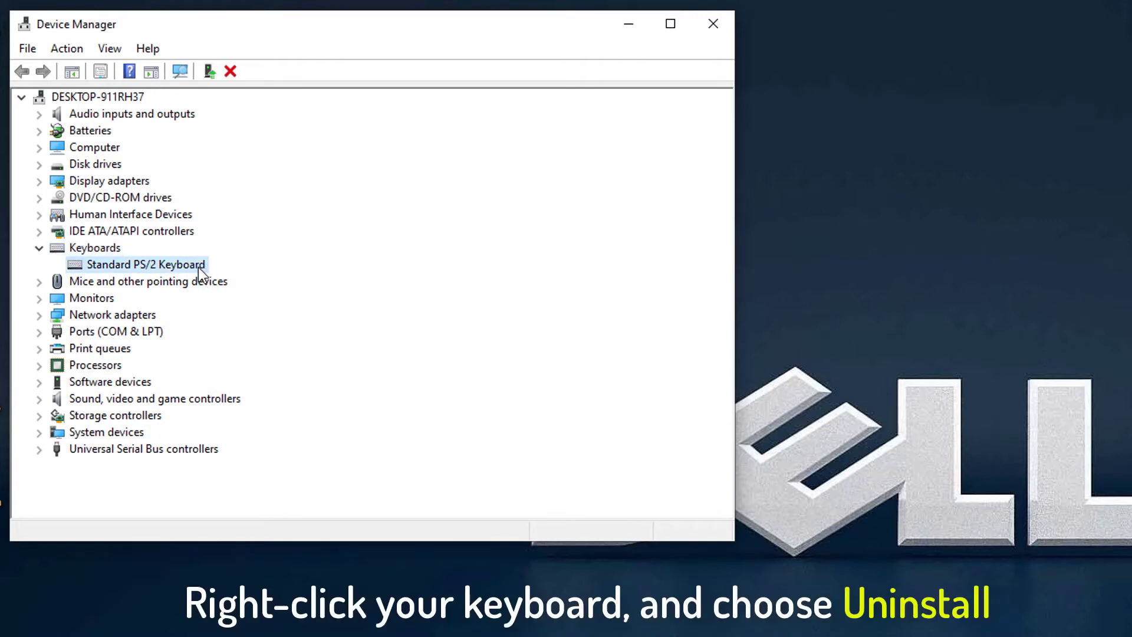
- Uninstall the Standard PS/2 Keyboard device and accept the prompt to restart now
right_click(200, 269)
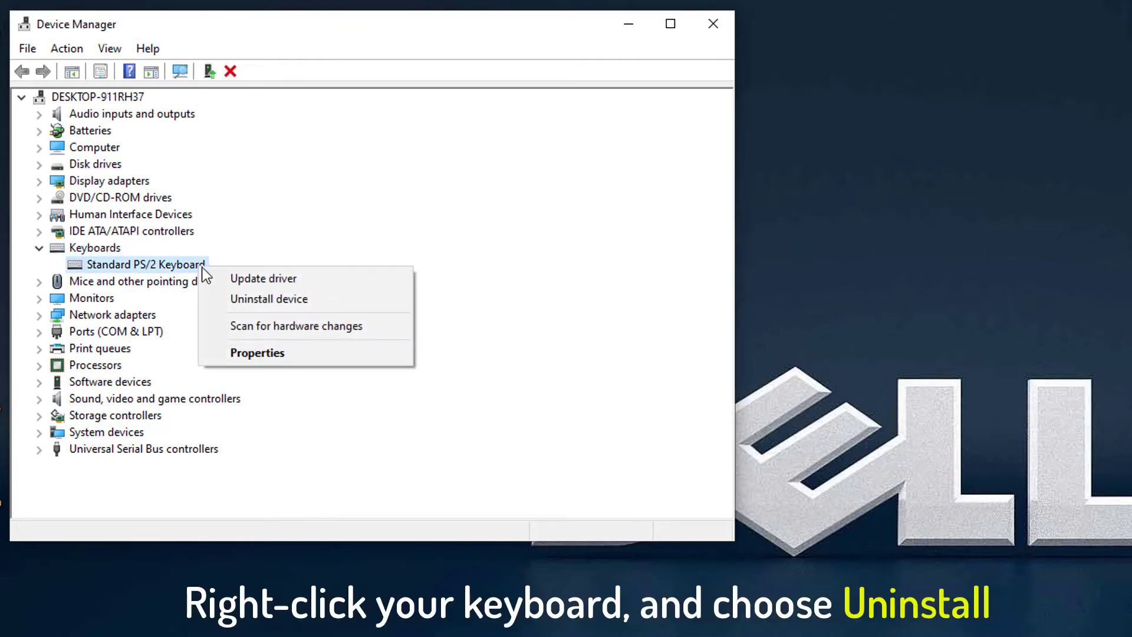
left_click(278, 299)
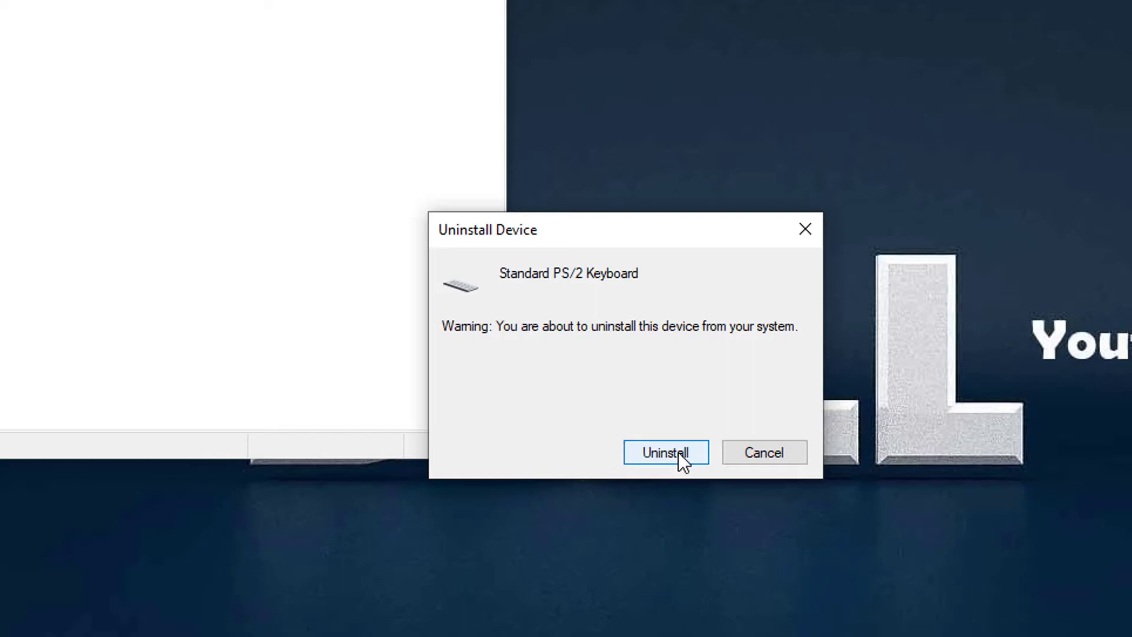
left_click(678, 452)
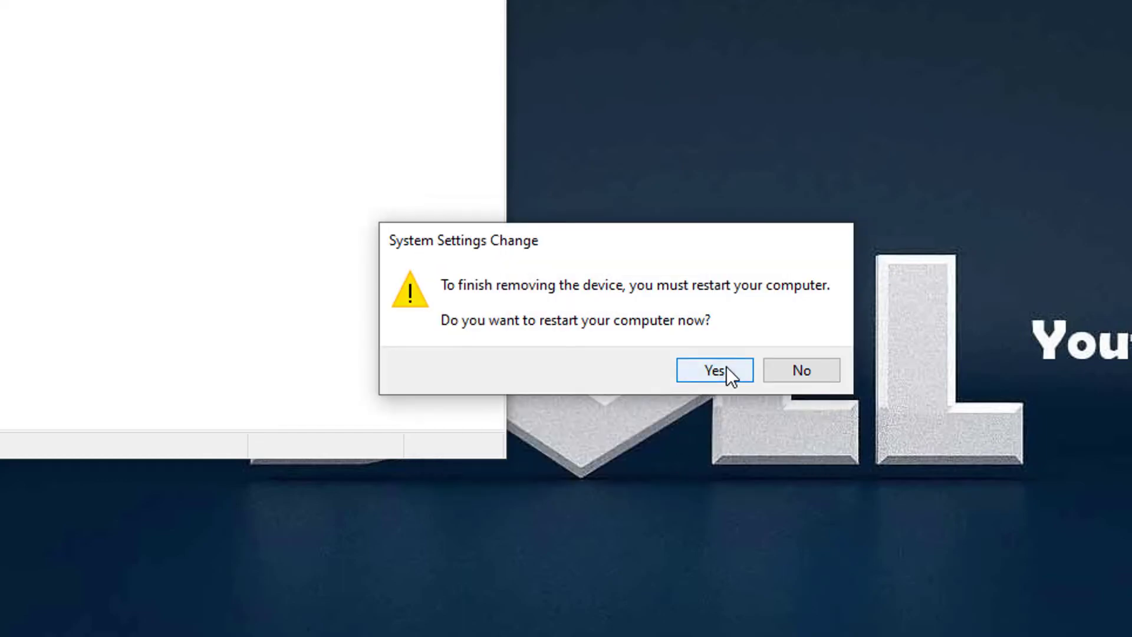
left_click(739, 372)
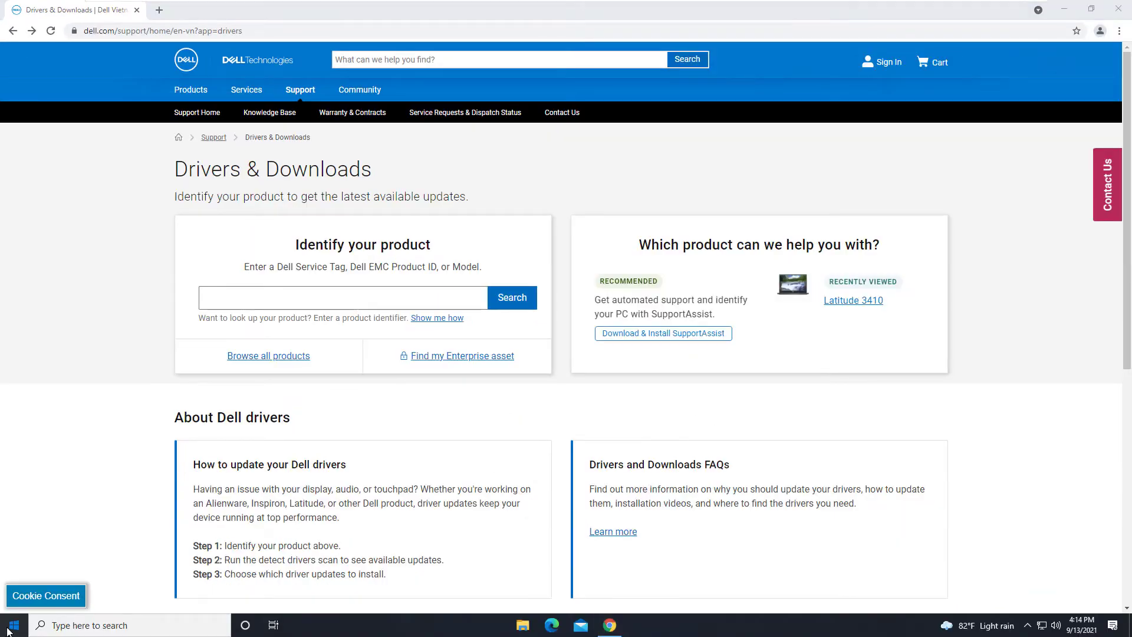
- Go to the Ease of Access Keyboard settings to use the On-Screen Keyboard
left_click(13, 625)
left_click(225, 358)
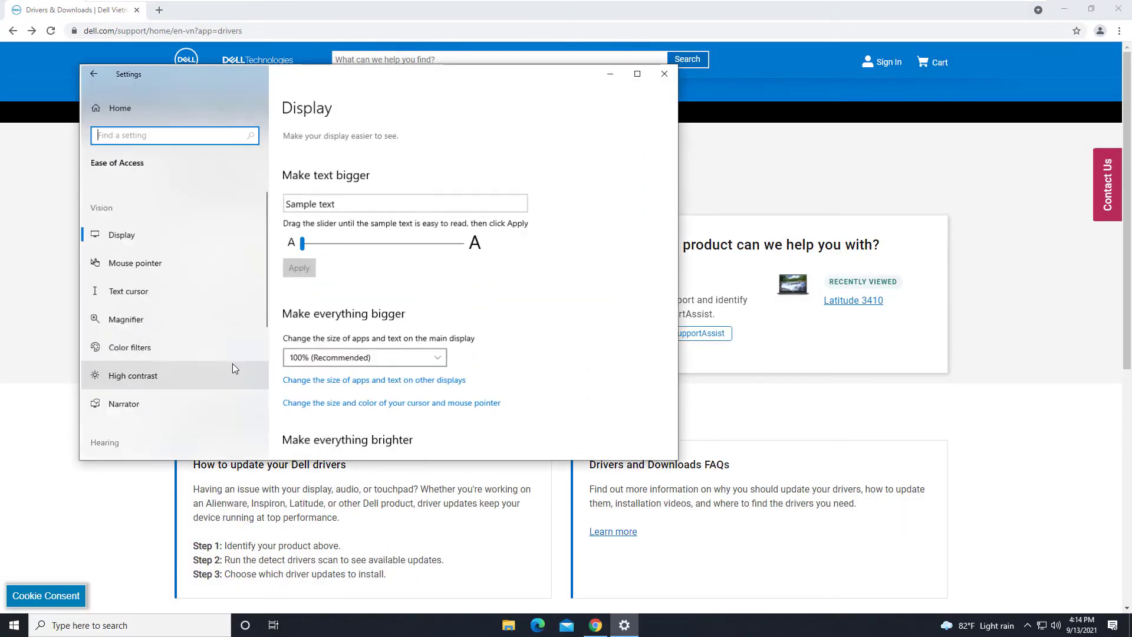
scroll(212, 372, "down", 3)
scroll(164, 372, "down", 3)
left_click(155, 351)
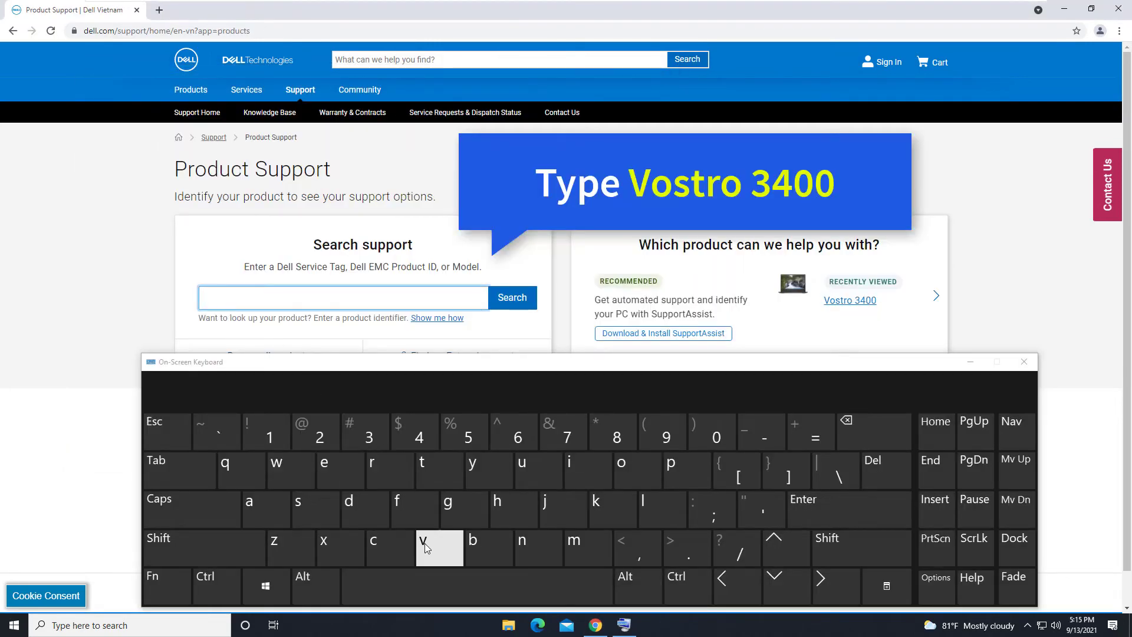
- Search Dell Support for 'vostro 3400' with the on-screen keyboard, then hide the keyboard
left_click(425, 546)
type("vos")
left_click(301, 504)
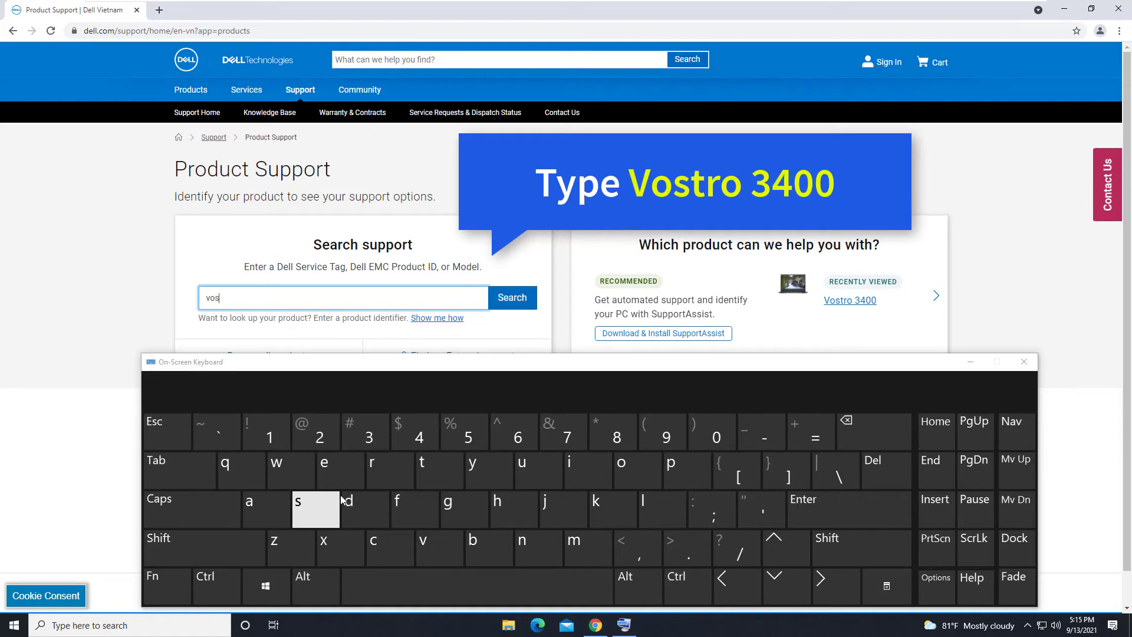
left_click(423, 465)
left_click(376, 465)
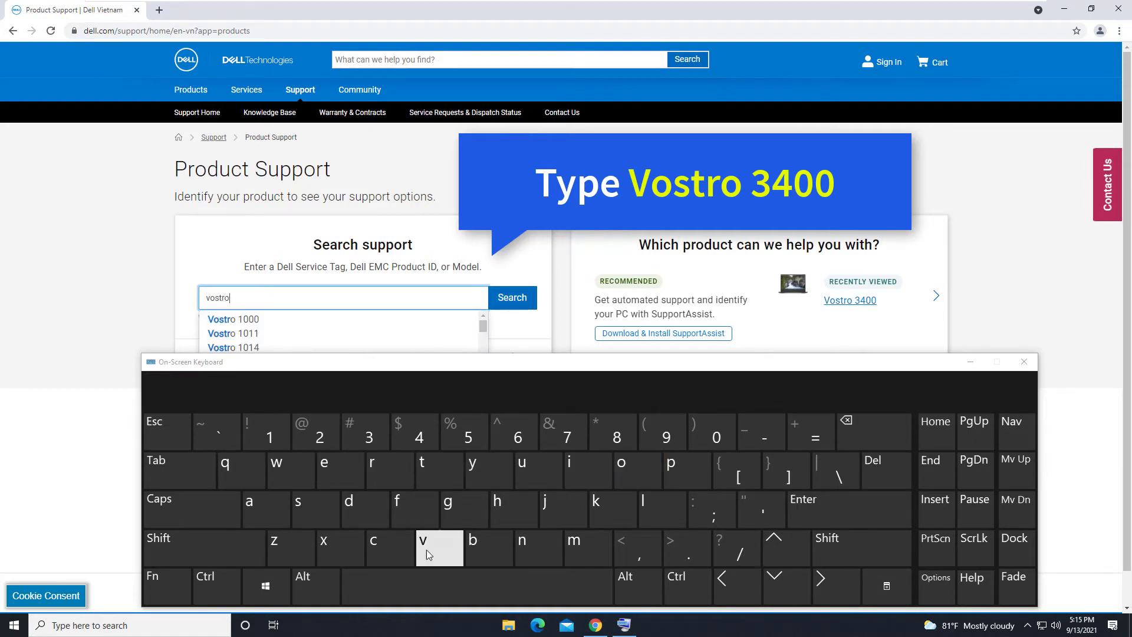
left_click(390, 578)
left_click(369, 431)
type("3400")
left_click(418, 431)
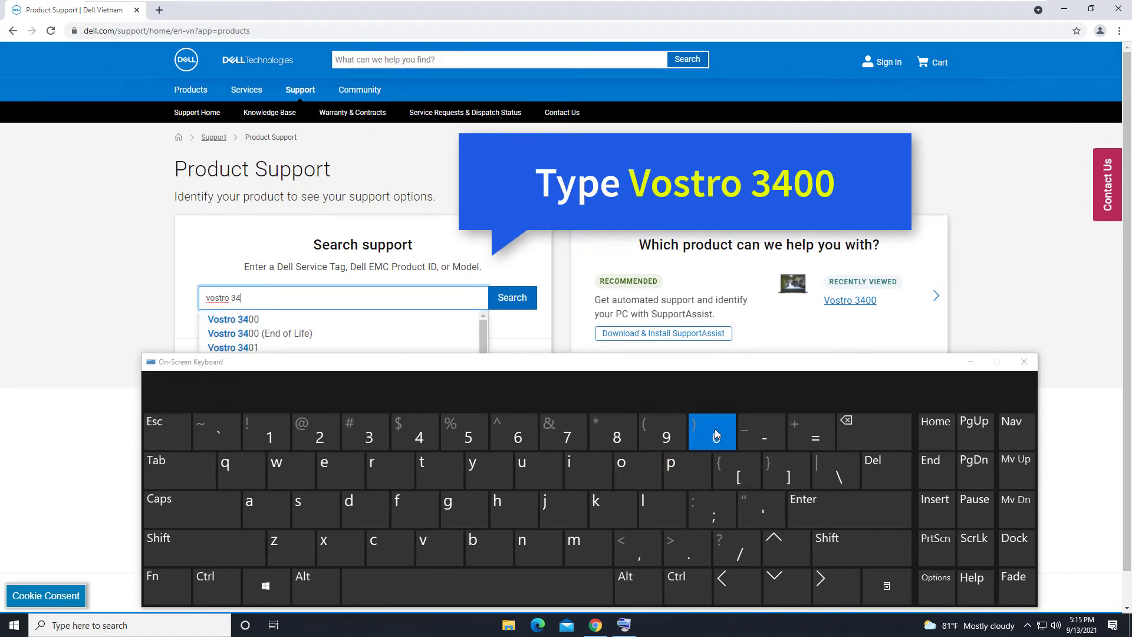
left_click(519, 300)
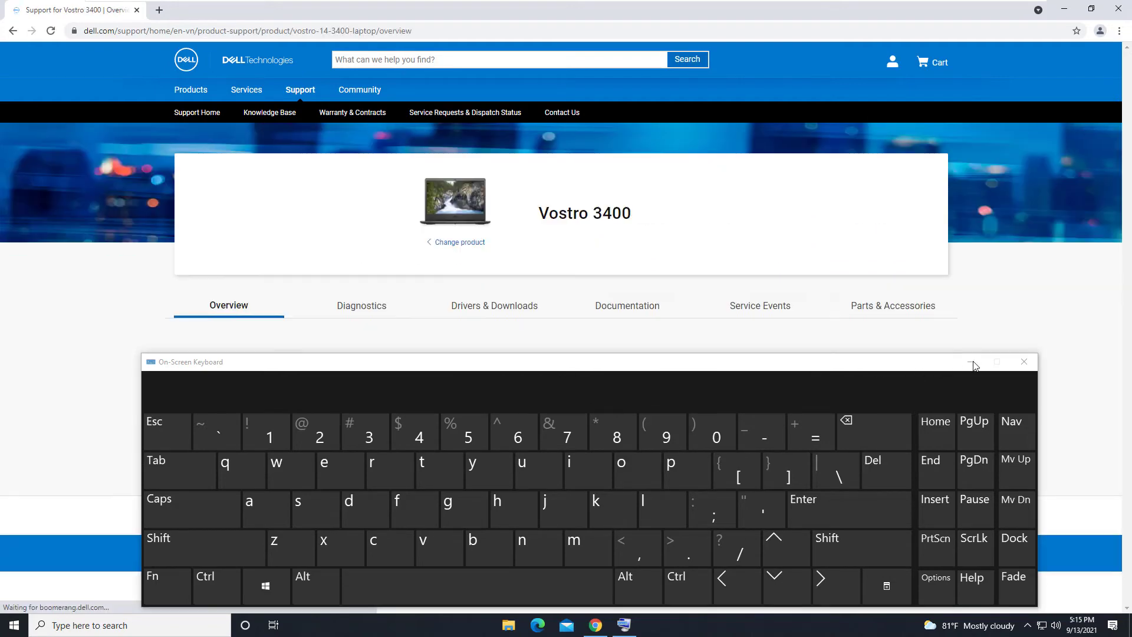
left_click(972, 362)
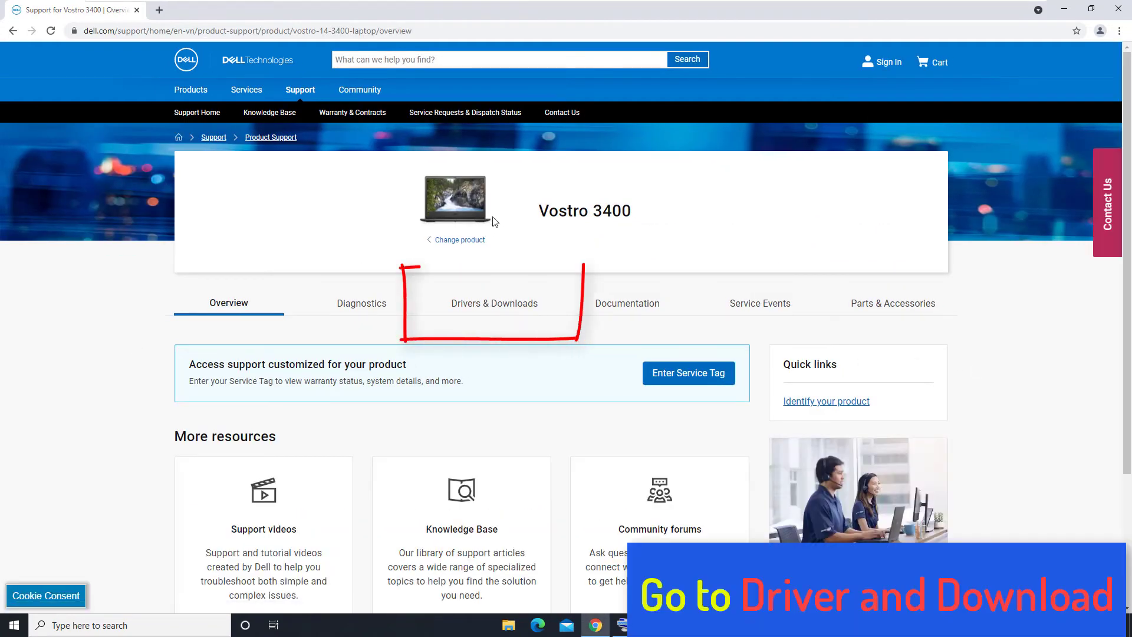
- Download the Intel HID Event Filter Driver for Windows 10 64-bit from Mouse, Keyboard & Input Devices
left_click(505, 309)
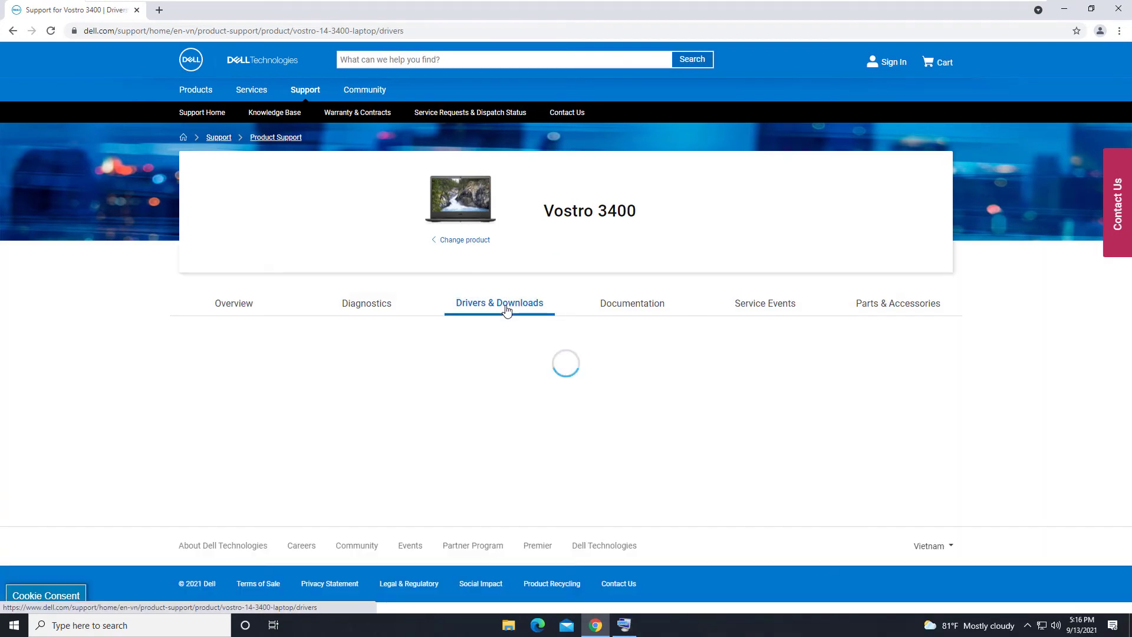
scroll(783, 354, "down", 1)
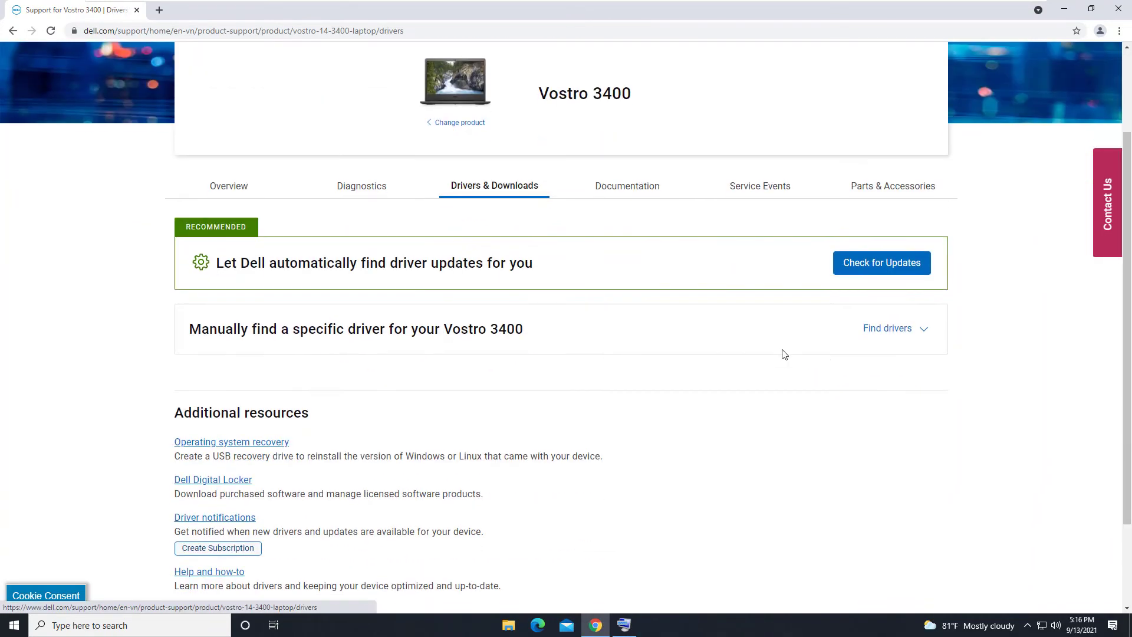
left_click(894, 340)
scroll(894, 341, "down", 1)
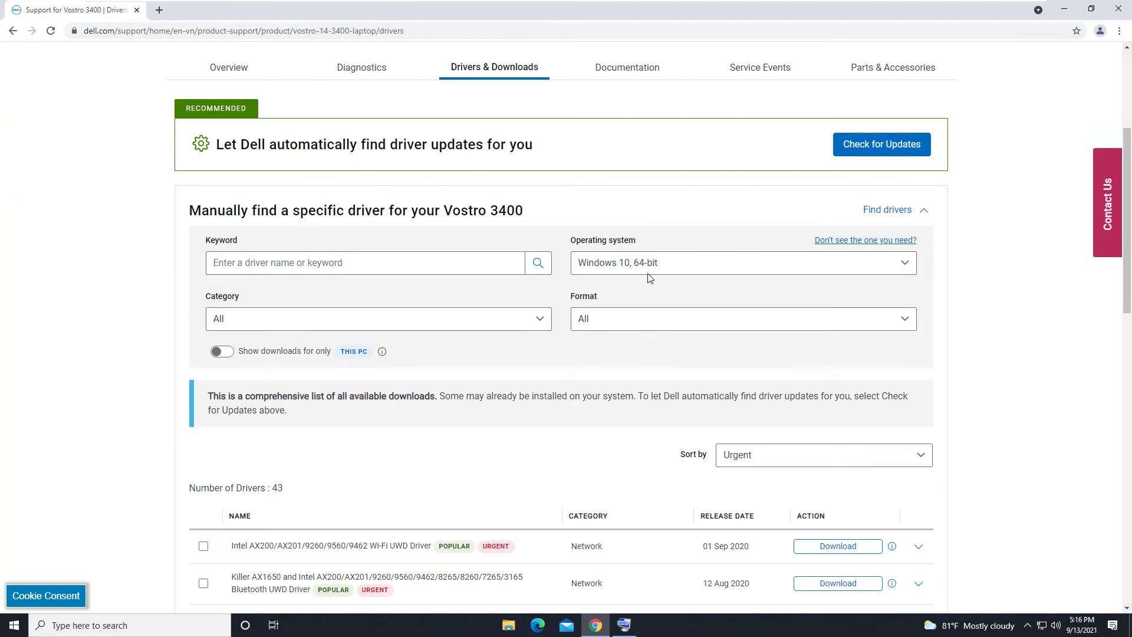
left_click(669, 266)
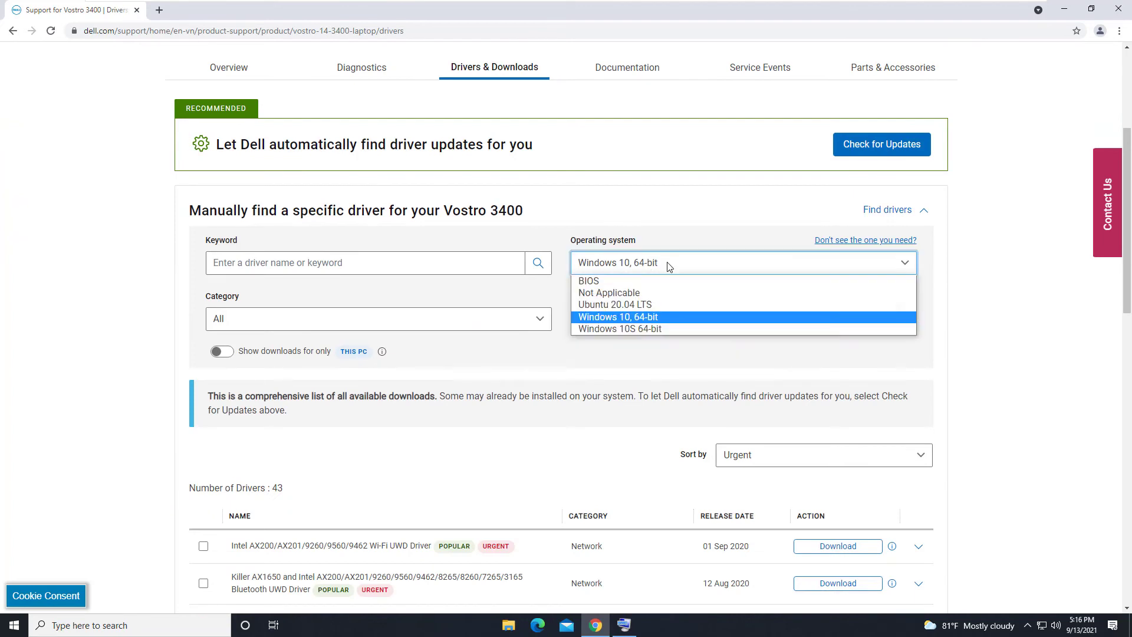
left_click(677, 323)
left_click(329, 326)
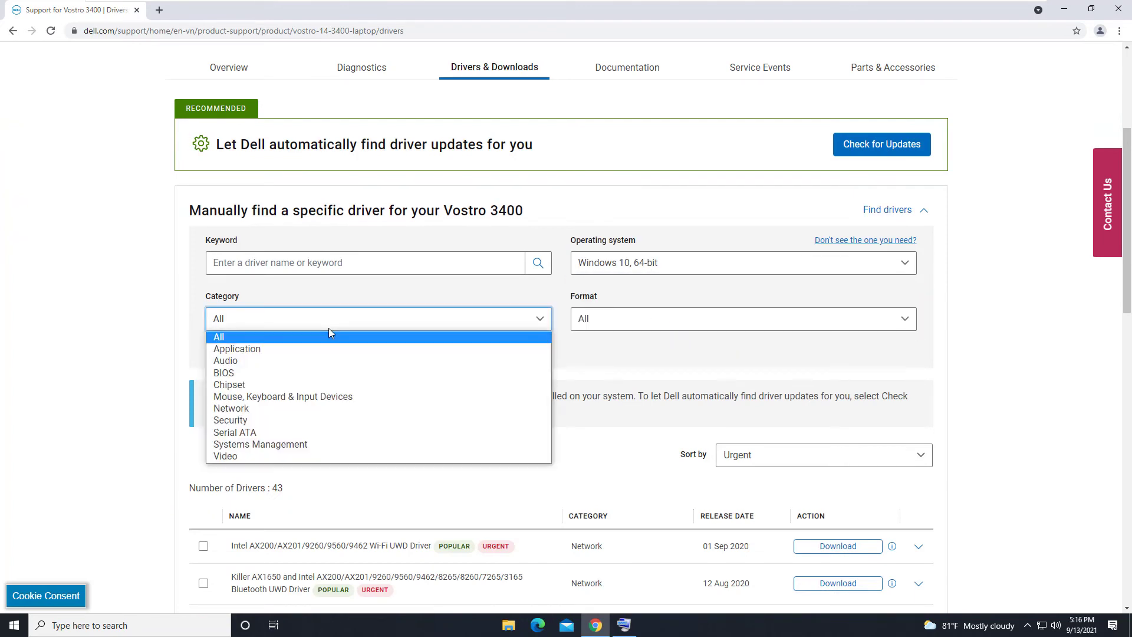
left_click(316, 398)
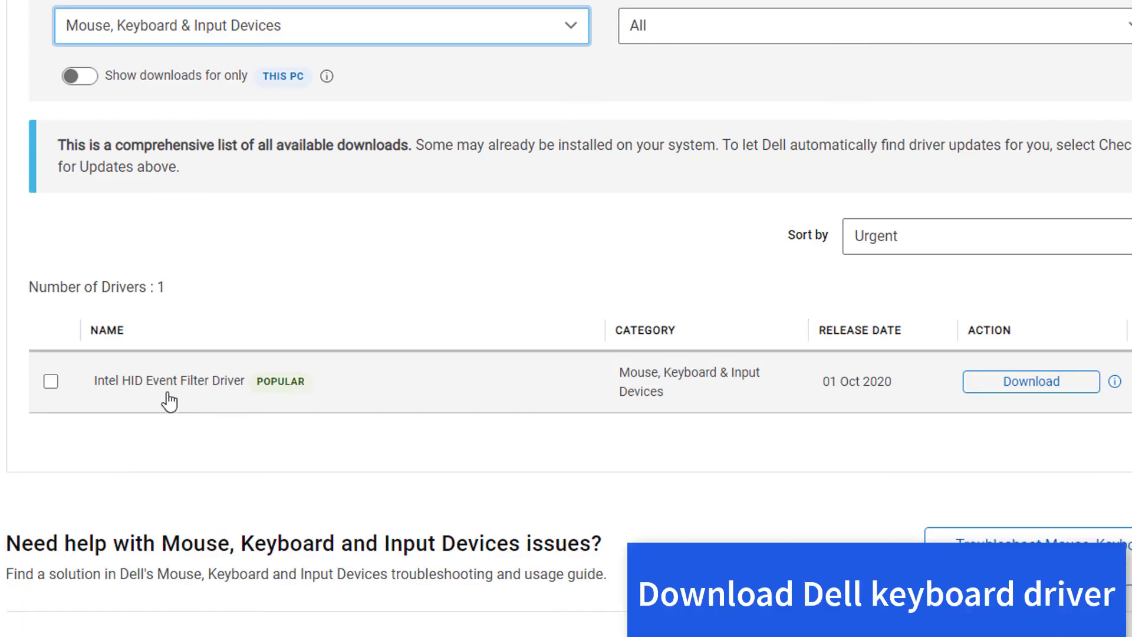
left_click(1026, 382)
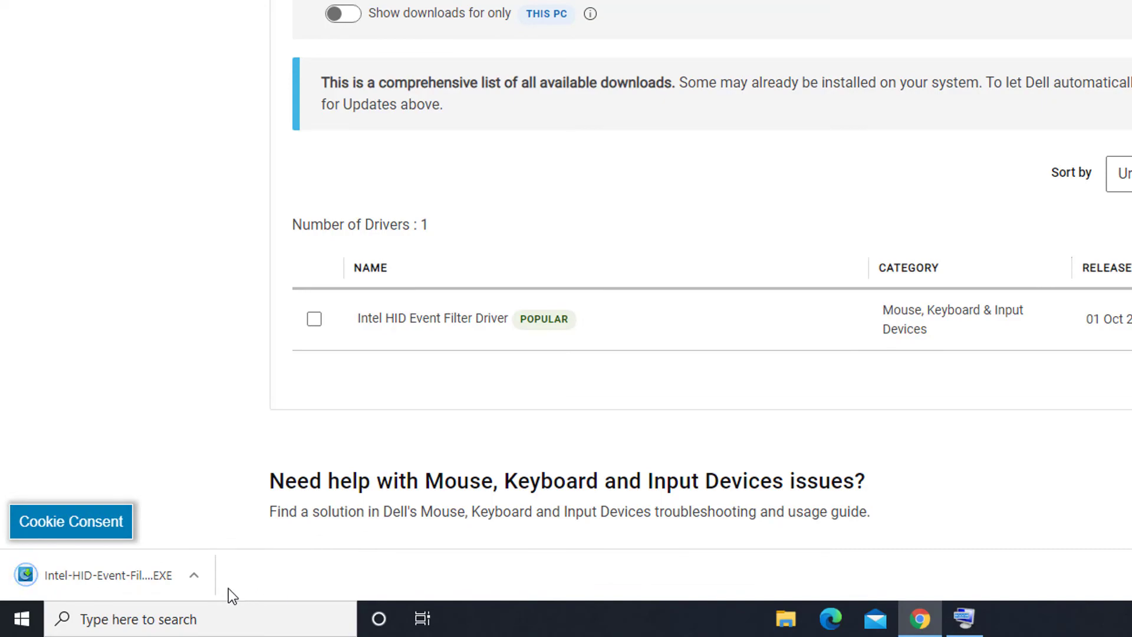
left_click(195, 575)
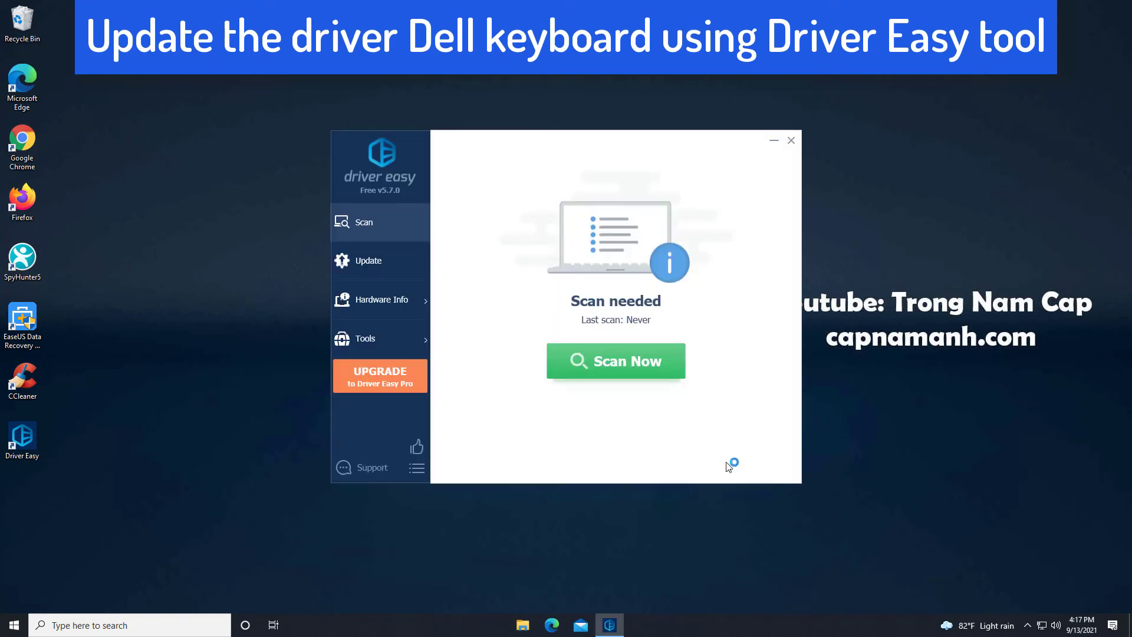
- Start a Driver Easy scan of the computer's drivers
left_click(628, 372)
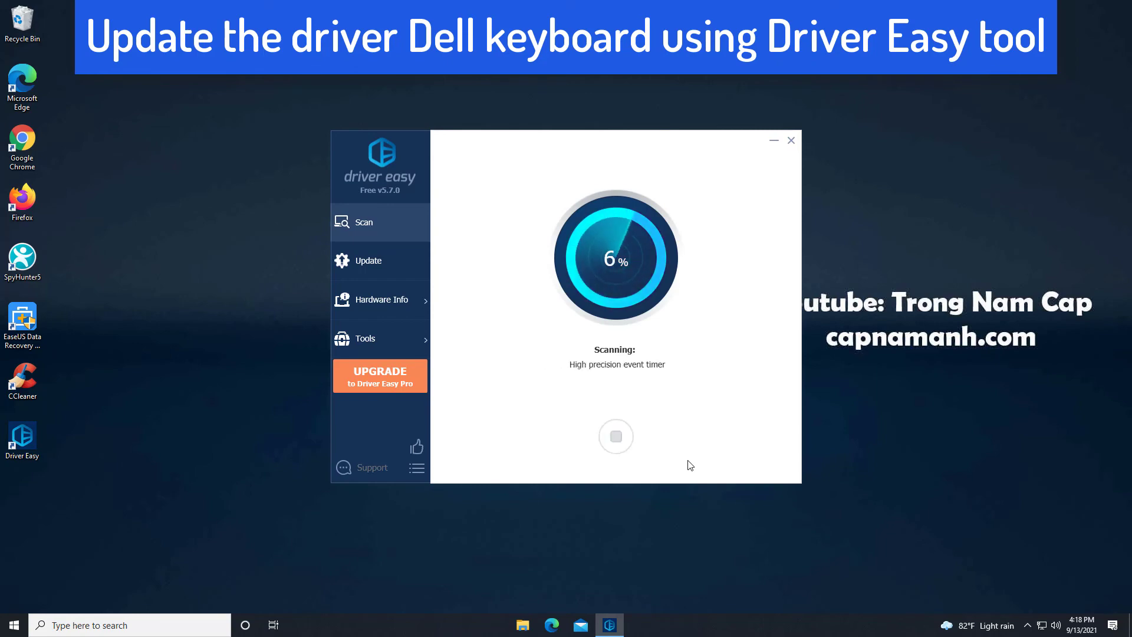